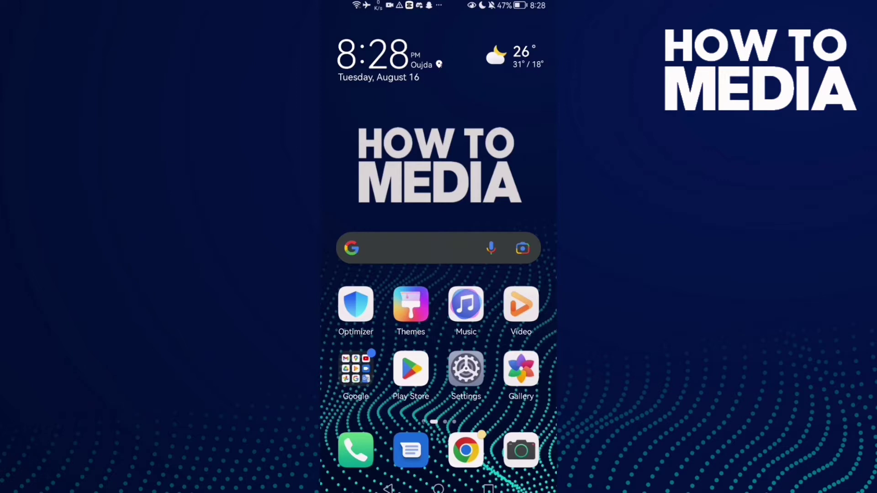
Swipe to the home screen page with Deezer and launch the app to its Music page
{"action": "left_click_drag", "start_coordinate": [507, 308], "coordinate": [356, 309]}
{"action": "left_click", "coordinate": [367, 63]}
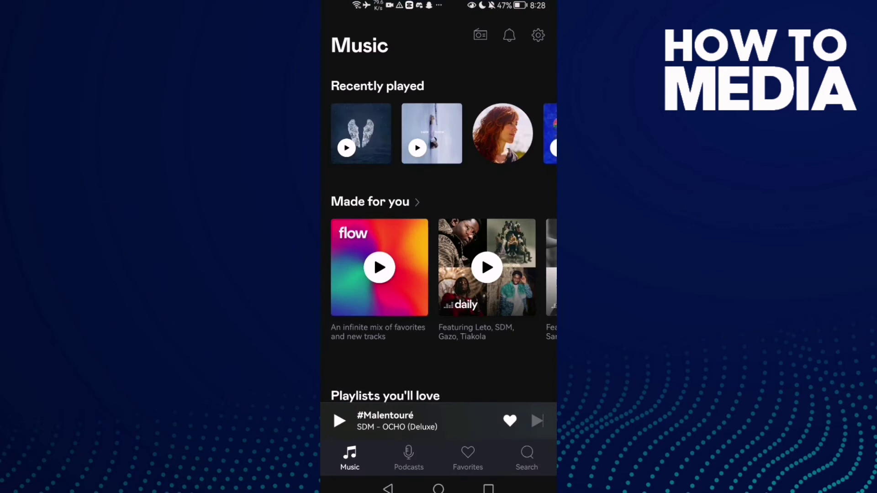
{"action": "left_click", "coordinate": [531, 27]}
Open Deezer's Settings from the gear icon on the Music page
{"action": "left_click", "coordinate": [535, 29]}
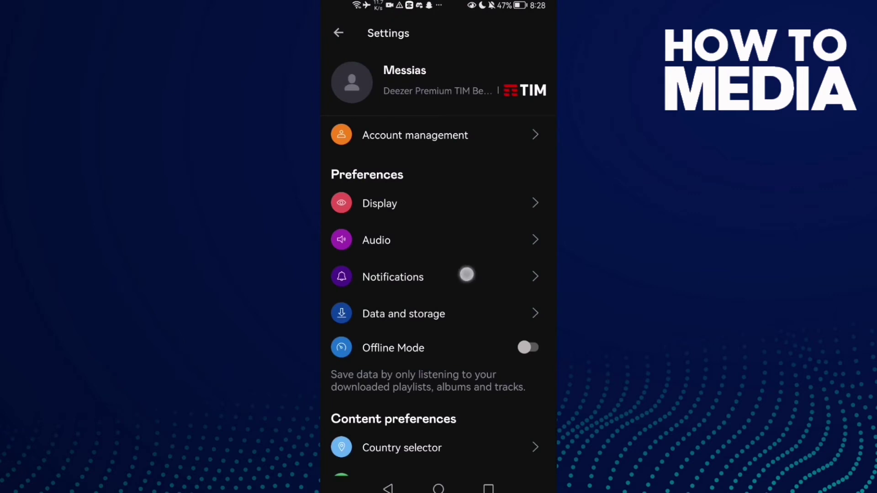
{"action": "left_click_drag", "start_coordinate": [466, 276], "coordinate": [466, 177]}
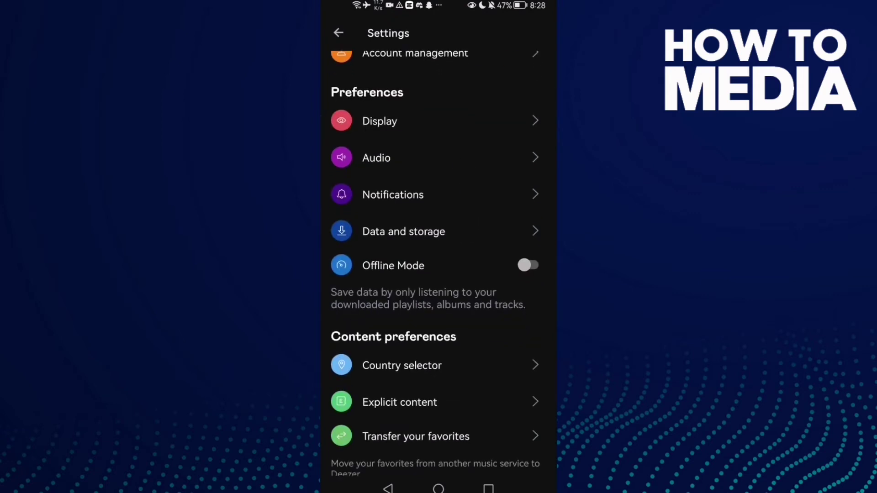
{"action": "left_click_drag", "start_coordinate": [440, 215], "coordinate": [473, 137]}
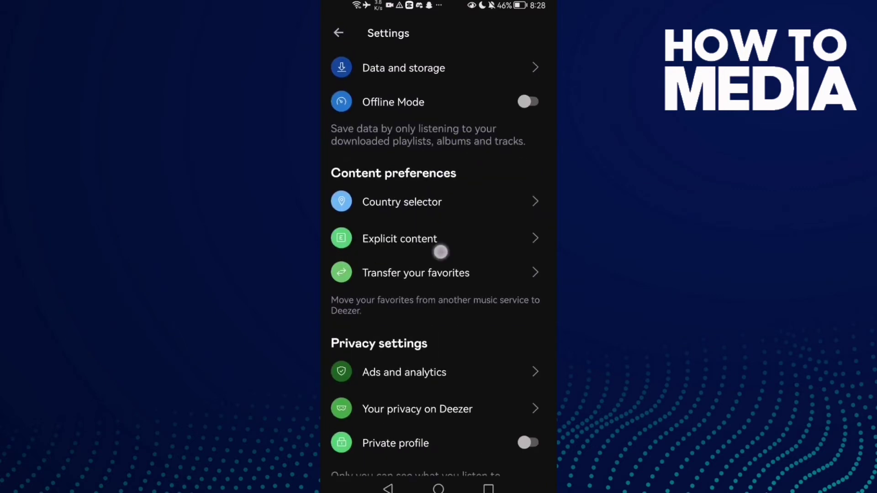
In Explicit content, turn off 'Hide tracks unavailable in your country'
{"action": "left_click", "coordinate": [457, 227]}
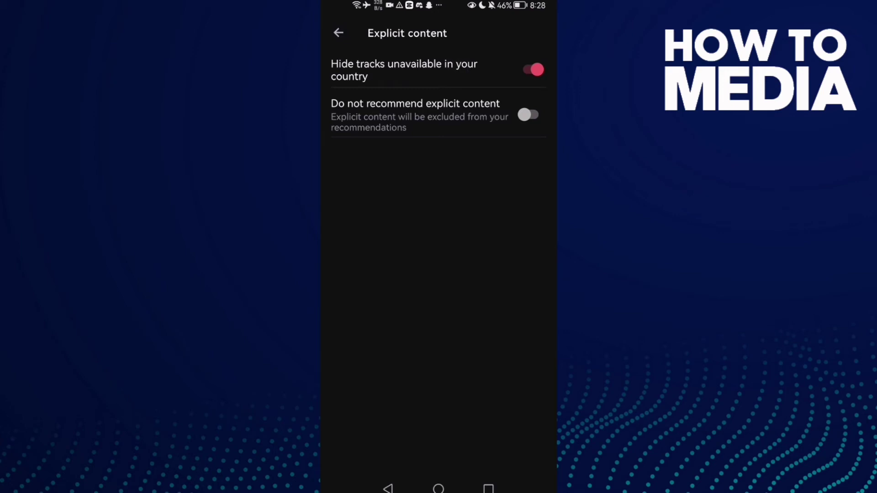
{"action": "left_click", "coordinate": [531, 70]}
Go back to the Settings list, then exit Deezer to the phone's home screen
{"action": "left_click", "coordinate": [388, 489]}
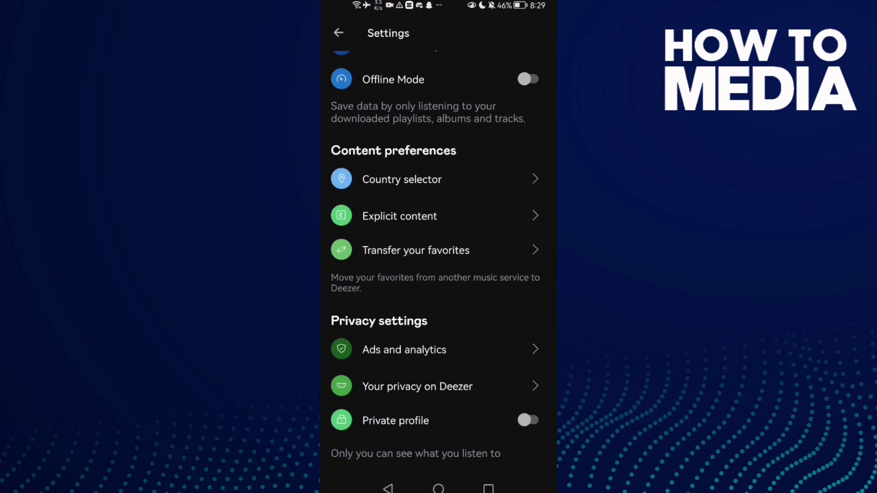
{"action": "left_click", "coordinate": [438, 488]}
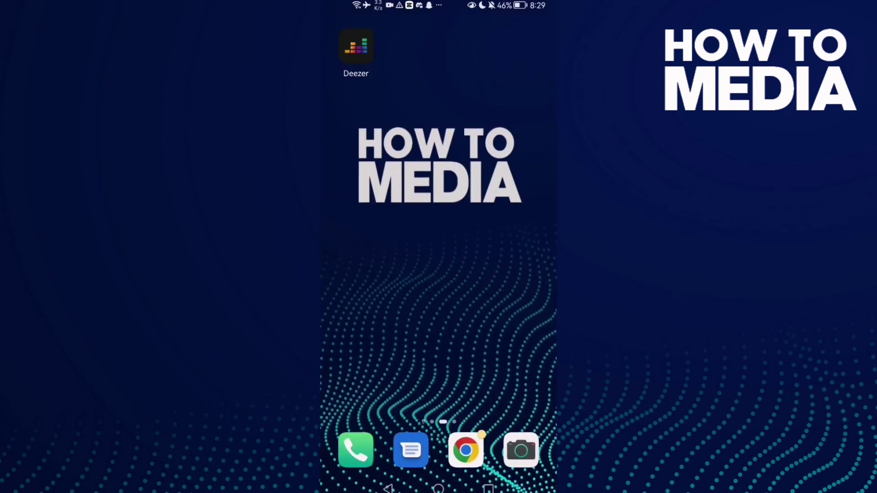